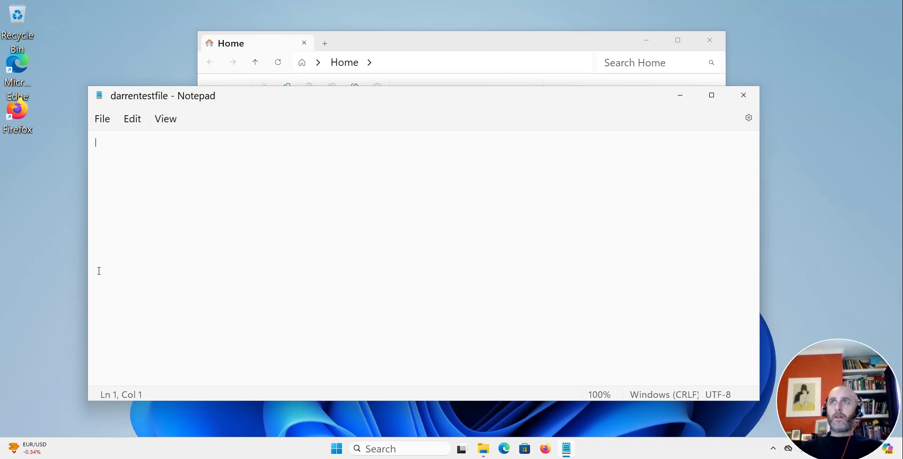
Launch Snipping Tool from a 'sni' search and move its window to the upper right, clear of Notepad.
left_click(377, 446)
type("sni")
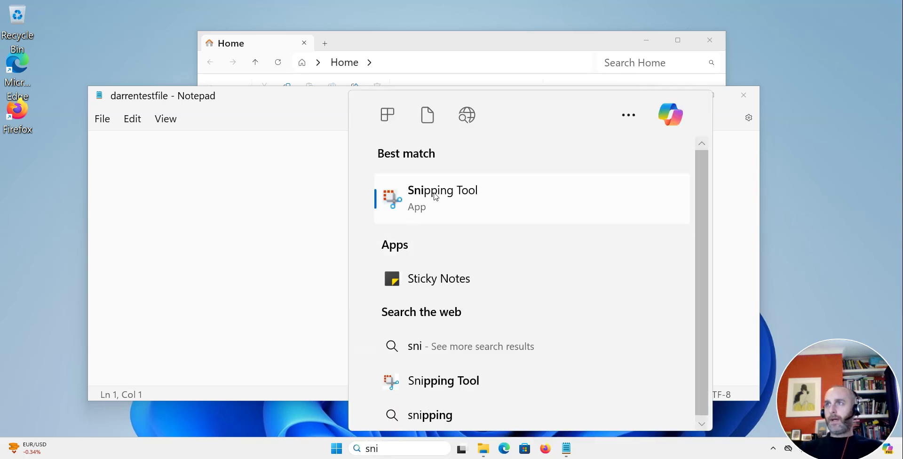
left_click(432, 197)
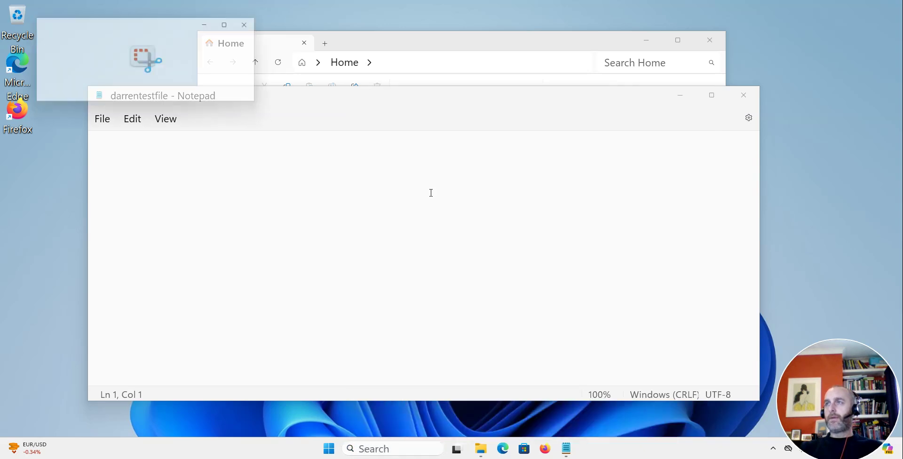
left_click_drag(123, 23, 546, 157)
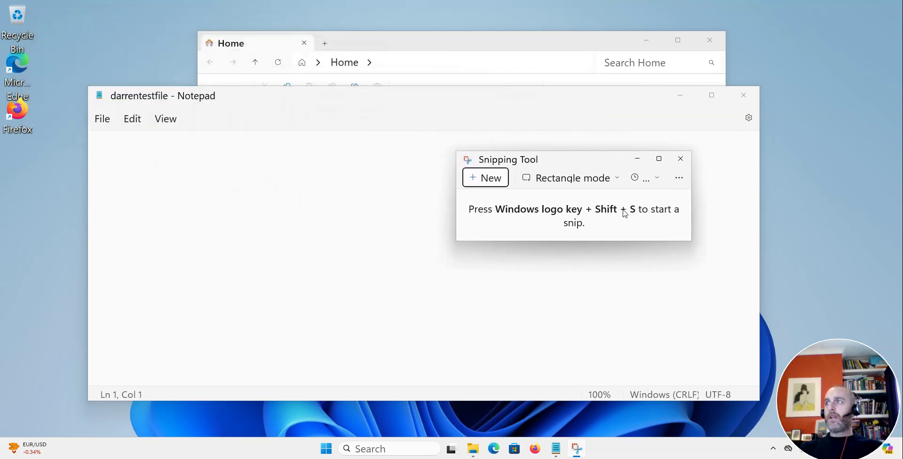
left_click_drag(577, 162, 716, 78)
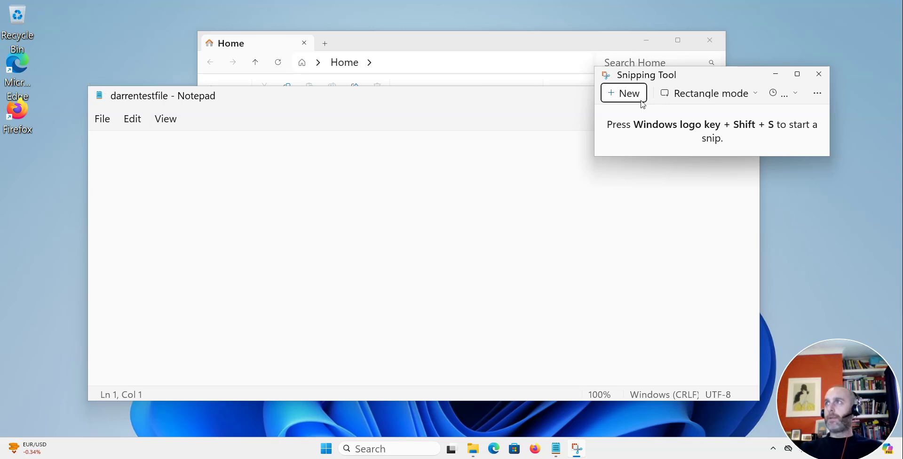
Take a new rectangle snip of Notepad's top-left corner, including the title and File/Edit/View menus.
left_click(624, 94)
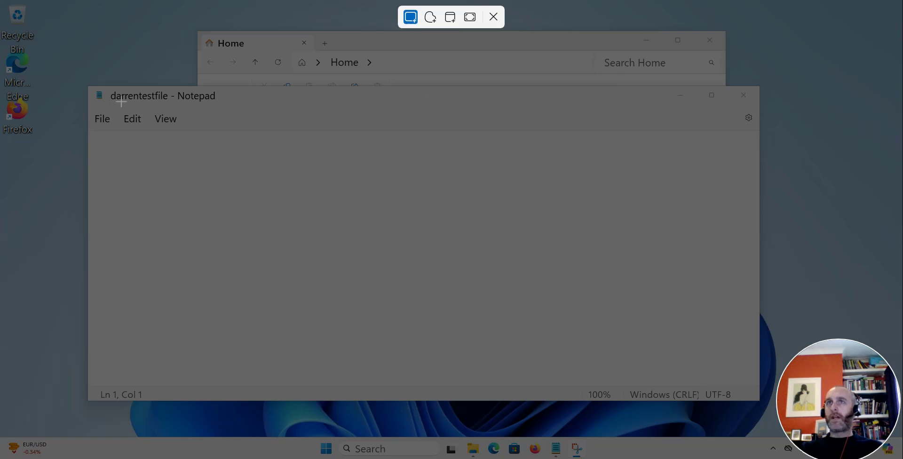
left_click_drag(88, 85, 270, 193)
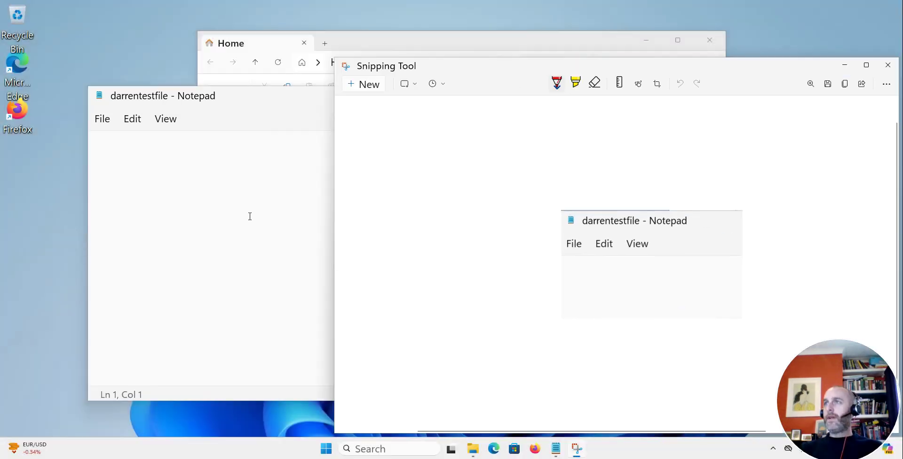
left_click_drag(573, 62, 445, 41)
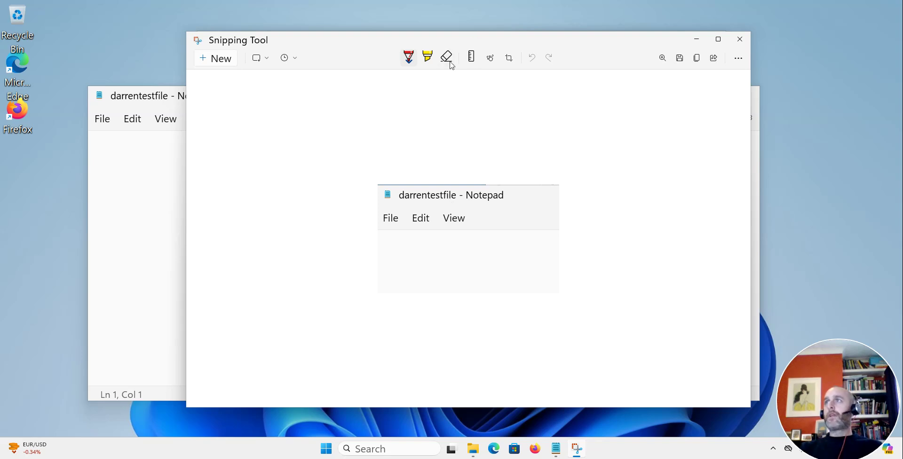
Highlight 'darrentestfile' in the snip's title in yellow, then bring up the Save As dialog.
left_click(427, 57)
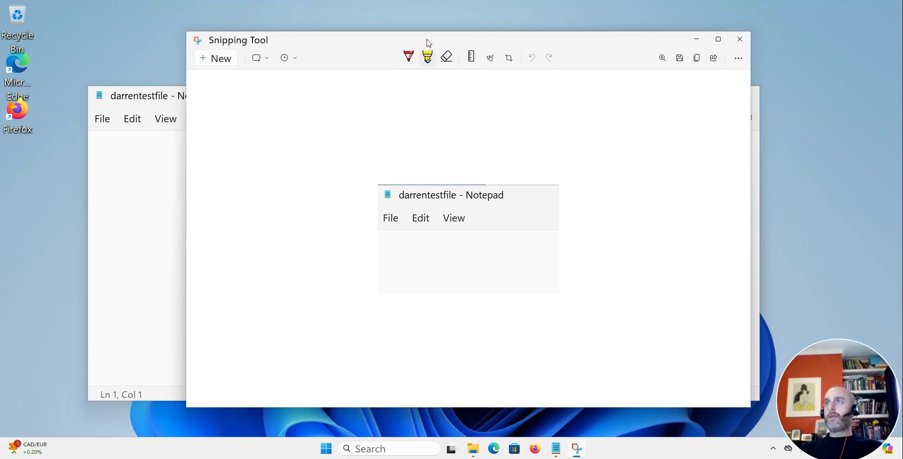
left_click(427, 56)
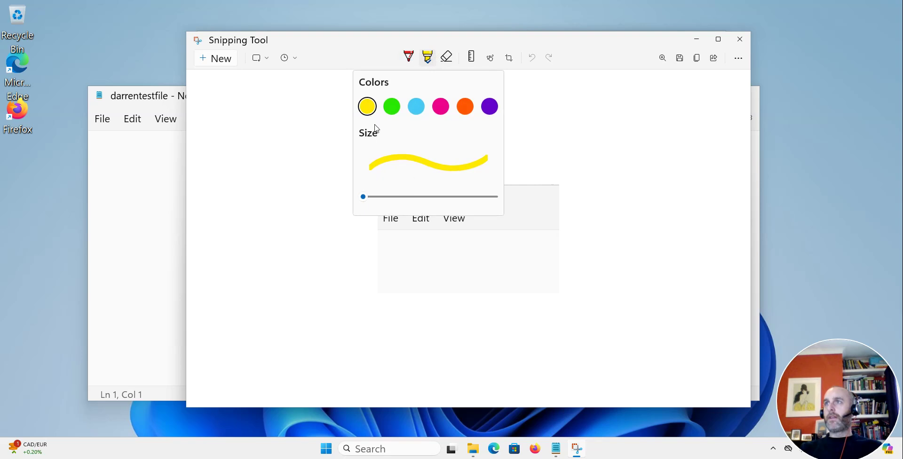
left_click(370, 107)
left_click_drag(399, 195, 455, 201)
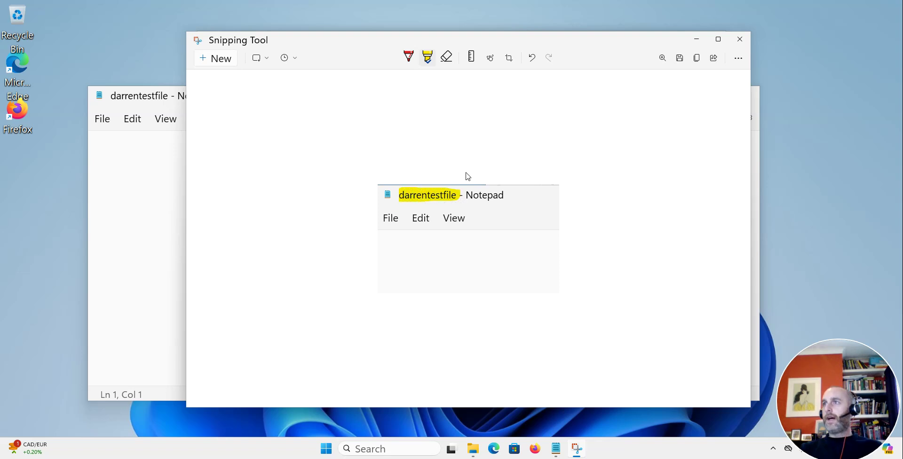
left_click(678, 61)
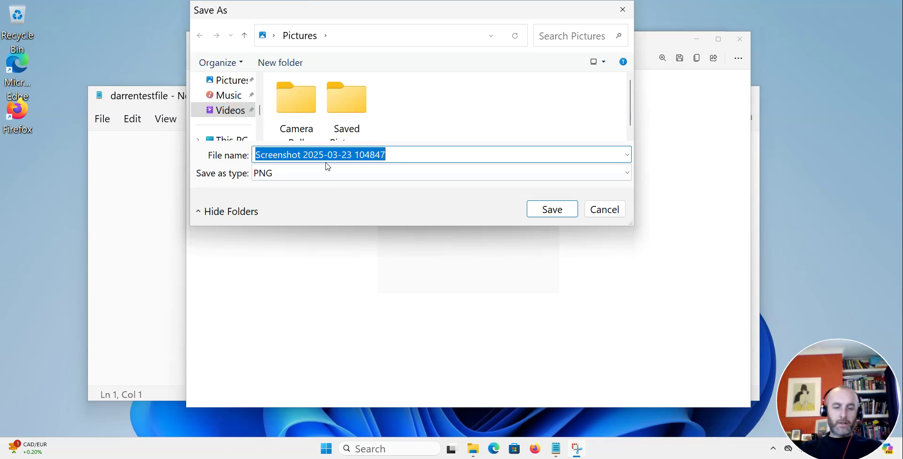
Save the snip as darrensfile.png and open it from the Pictures folder to check it.
type("darrensfile")
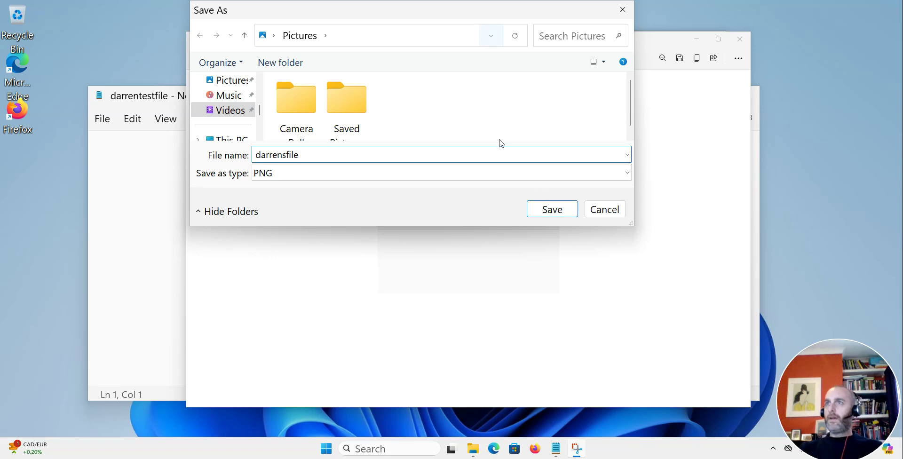
left_click(545, 210)
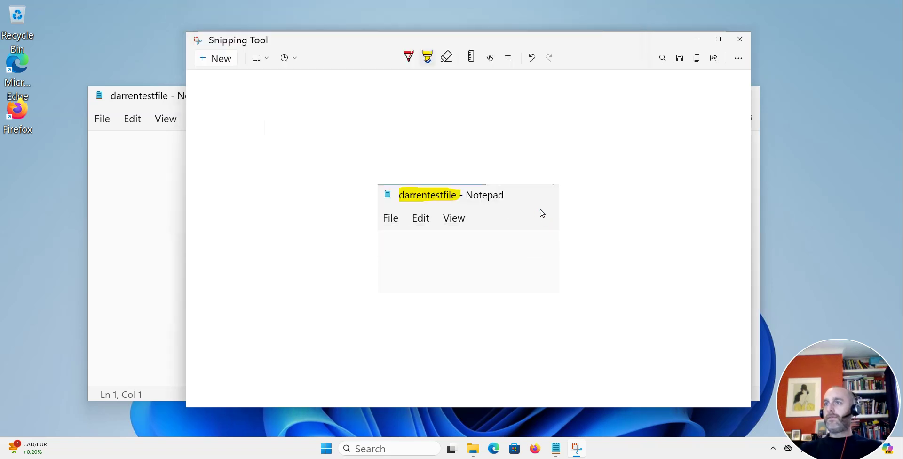
left_click(474, 449)
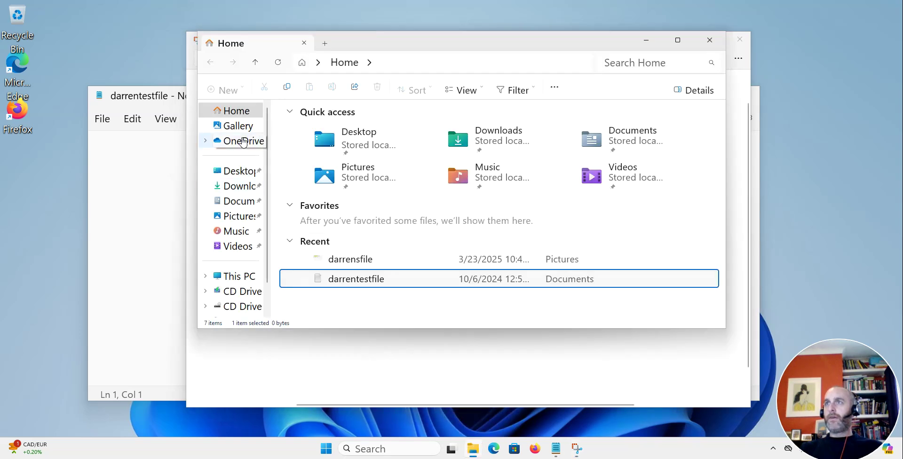
left_click(336, 170)
double_click(336, 169)
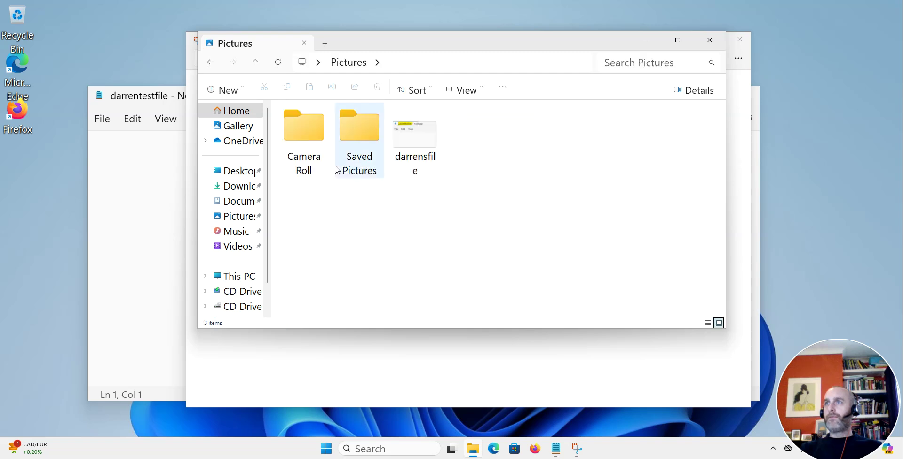
left_click(403, 138)
double_click(402, 138)
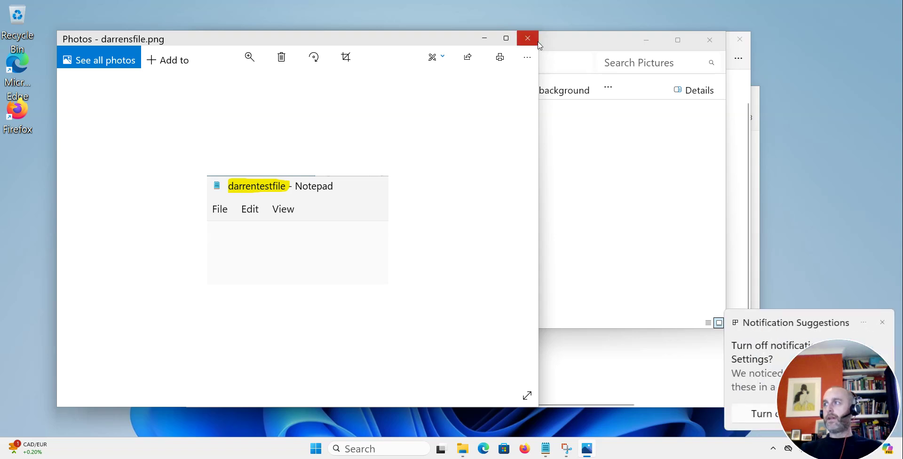
Close Photos, minimize File Explorer and close Snipping Tool to return to Notepad.
left_click(881, 322)
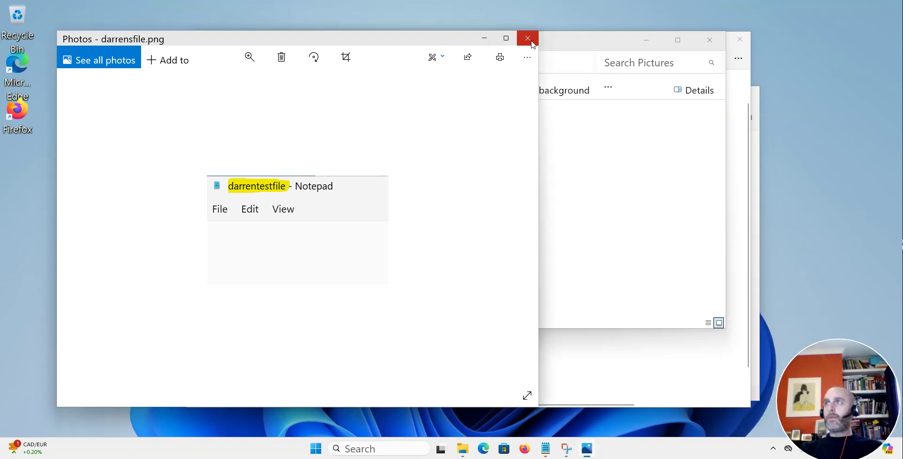
left_click(528, 39)
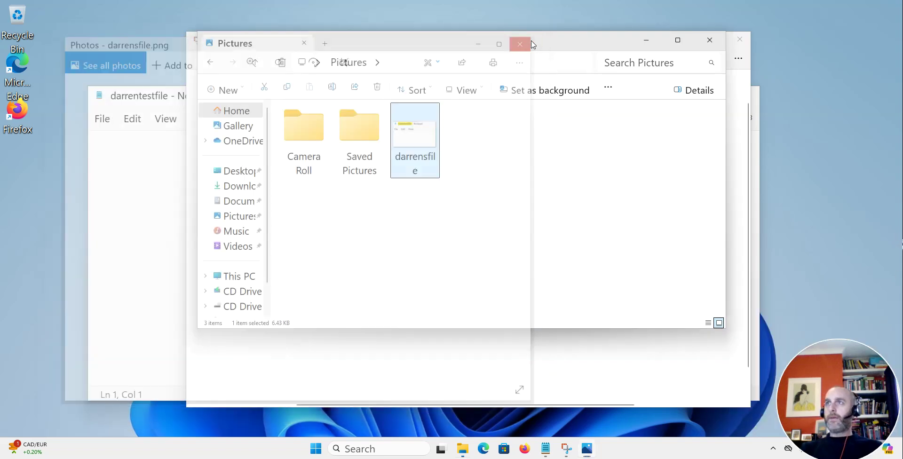
left_click(649, 41)
left_click(737, 42)
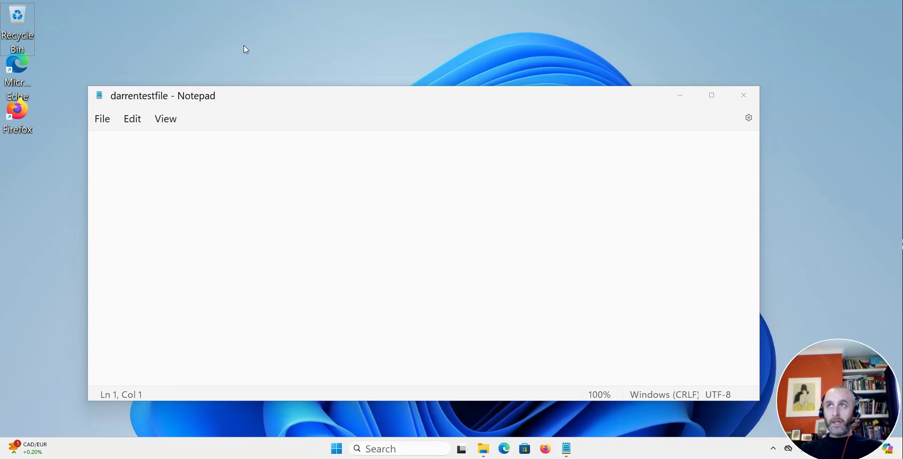
Take a Window-mode snip of the whole Notepad window, then close Snipping Tool.
key("super+shift+s")
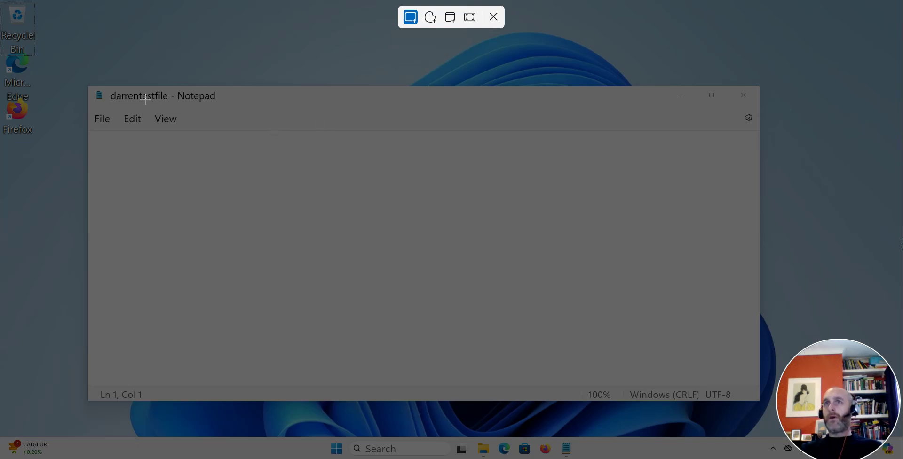
left_click(450, 18)
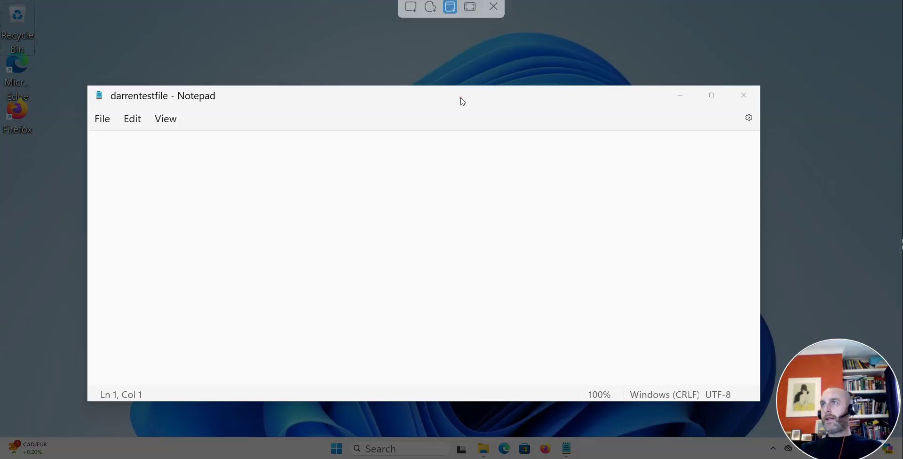
left_click(462, 101)
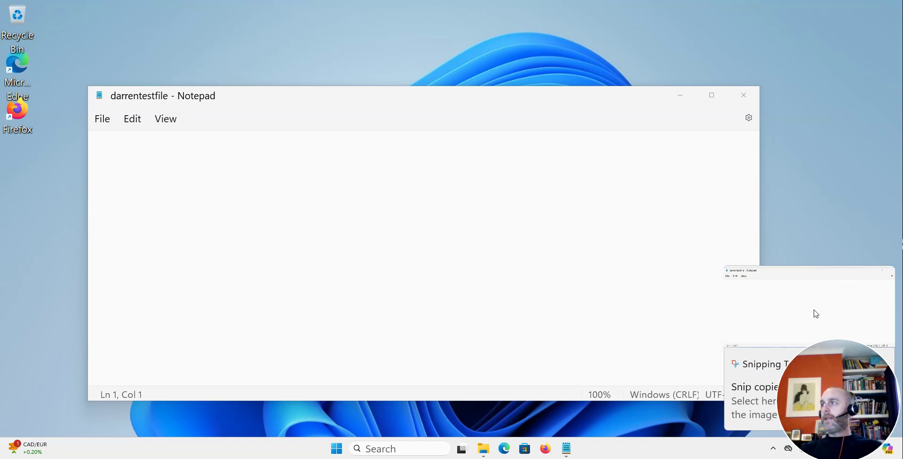
left_click(810, 312)
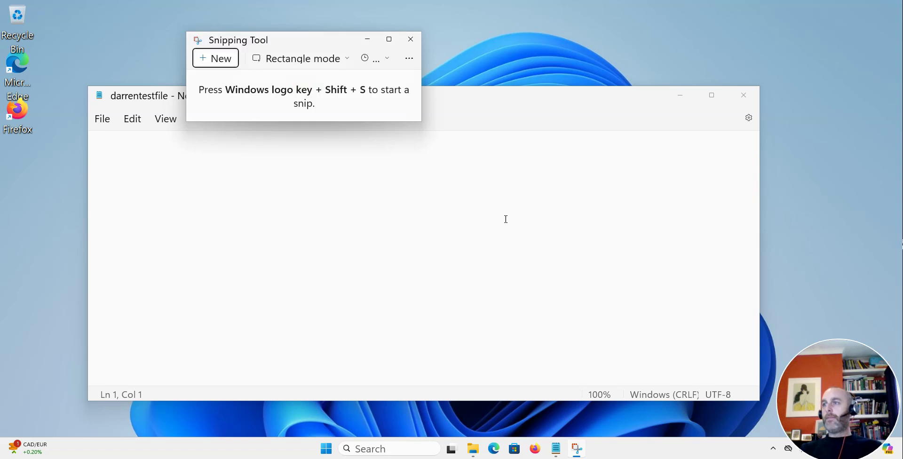
key("ctrl+n")
left_click(540, 324)
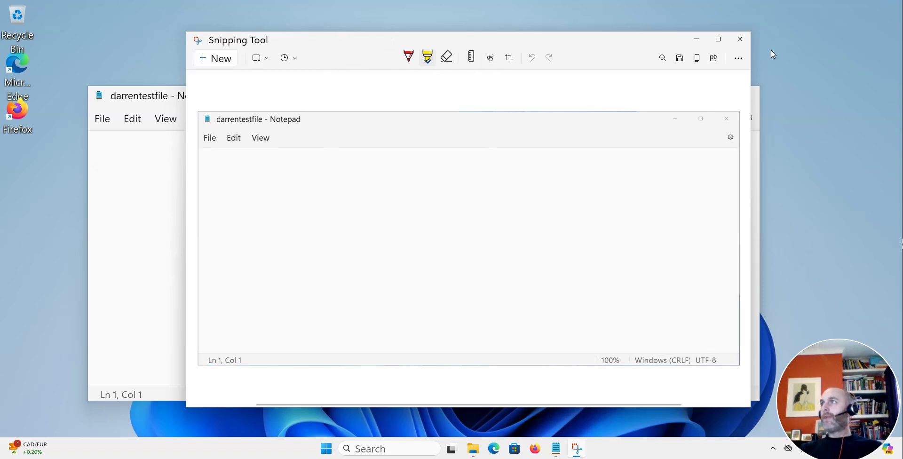
left_click(737, 42)
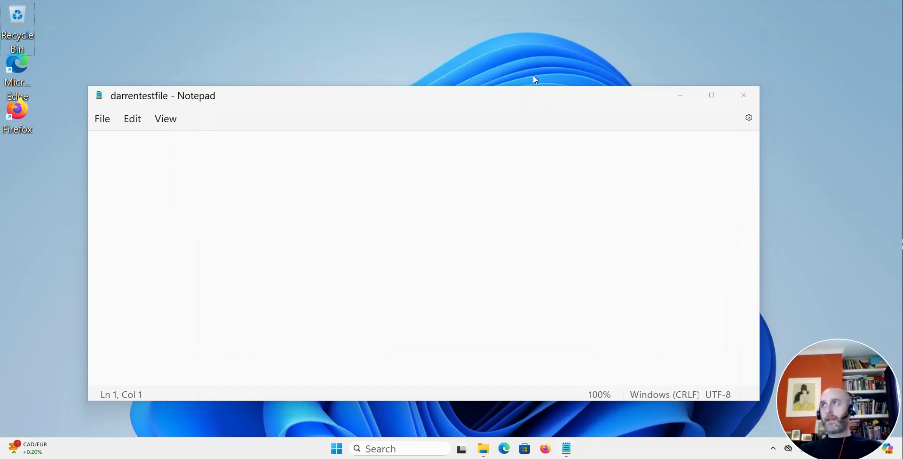
With Win+Shift+S, take a Freeform snip around Notepad's title and menus and open it in the editor.
key("super+shift+s")
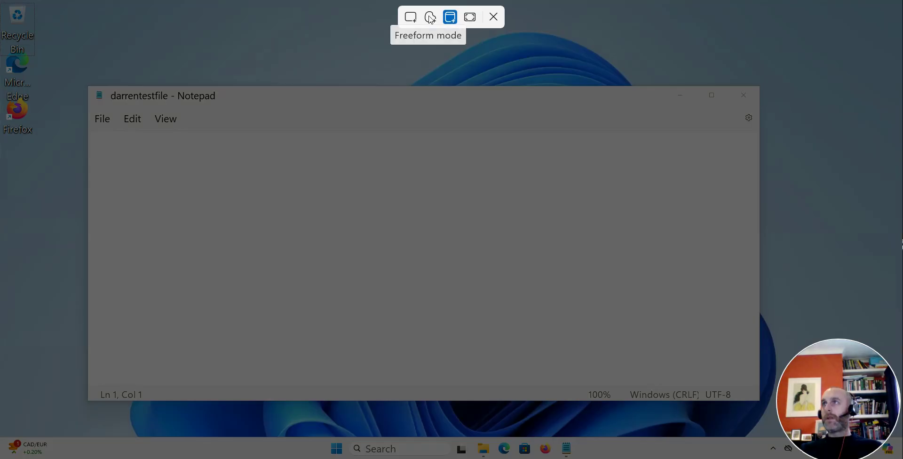
left_click(430, 19)
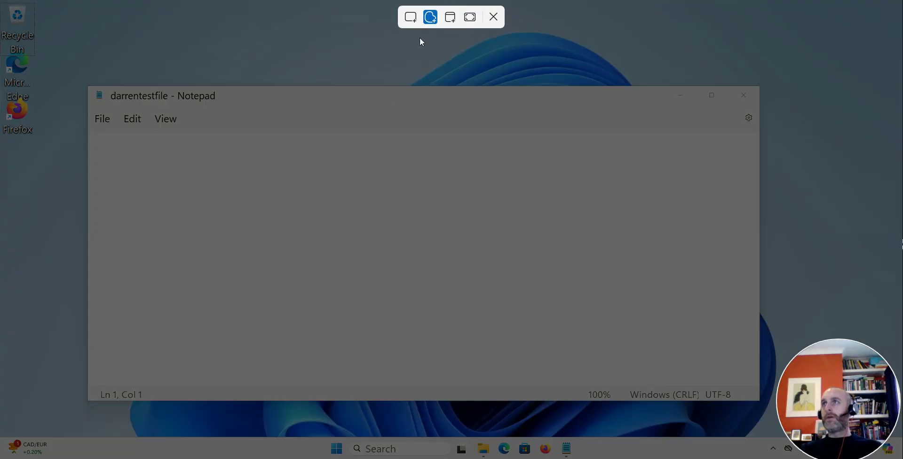
mouse_move(241, 81)
left_mouse_down()
mouse_move(136, 71)
mouse_move(91, 89)
mouse_move(80, 100)
mouse_move(66, 171)
mouse_move(98, 201)
mouse_move(148, 219)
mouse_move(235, 231)
mouse_move(286, 197)
mouse_move(303, 148)
mouse_move(297, 114)
mouse_move(241, 85)
left_mouse_up()
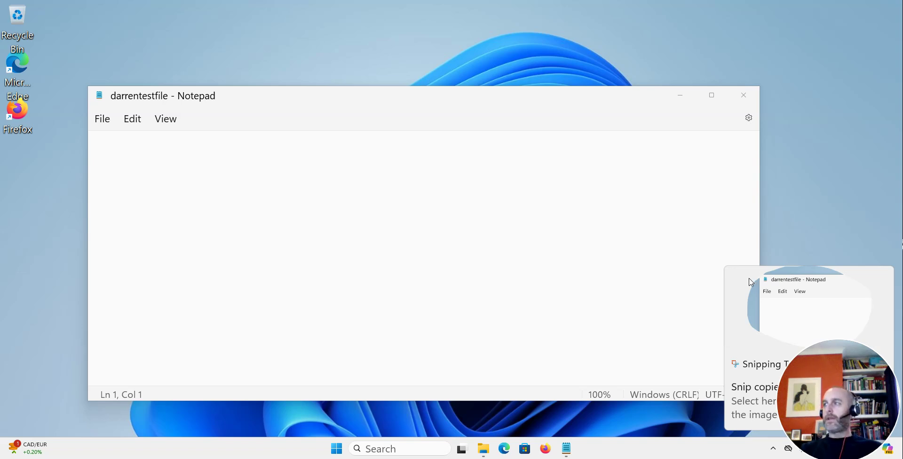
left_click(775, 328)
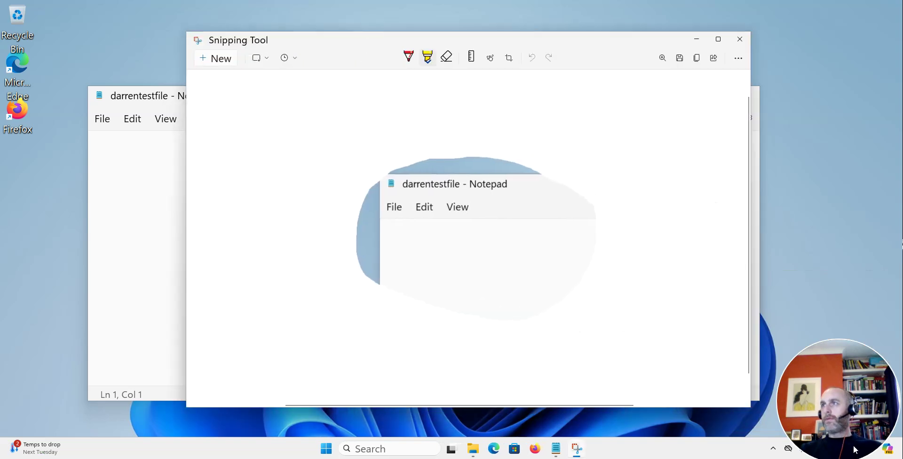
Underline darrentestfile and File in red with the pen and save it as darrensfileunderline.png in Pictures.
left_click(408, 58)
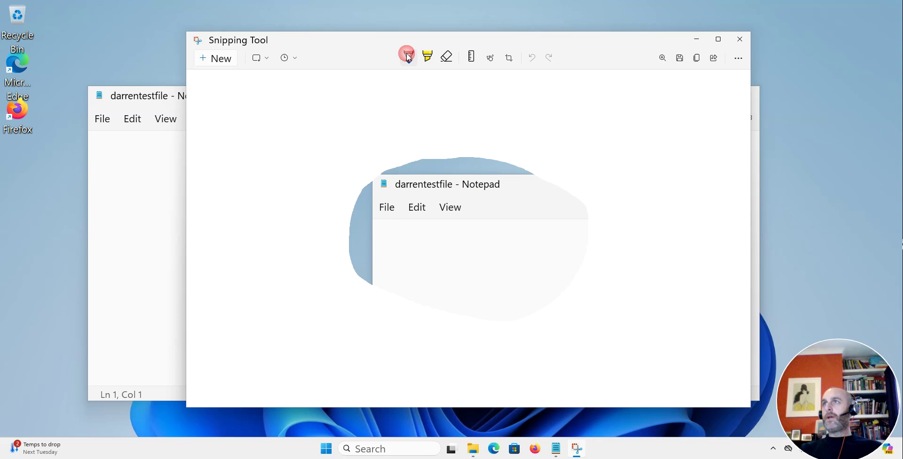
mouse_move(379, 218)
left_mouse_down()
mouse_move(393, 218)
mouse_move(418, 193)
mouse_move(461, 193)
left_mouse_up()
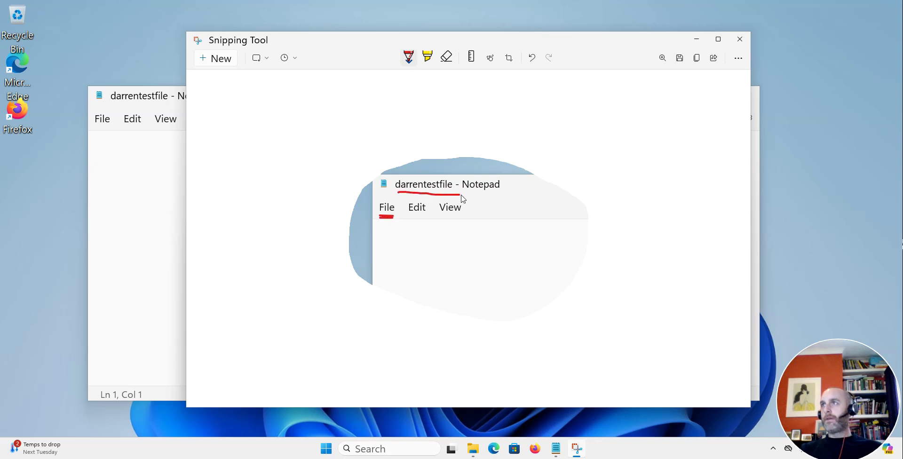
left_click(679, 58)
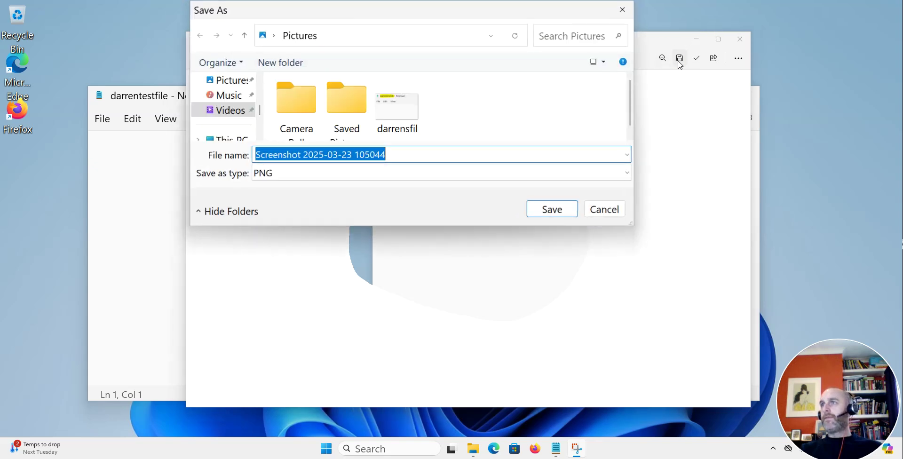
double_click(345, 155)
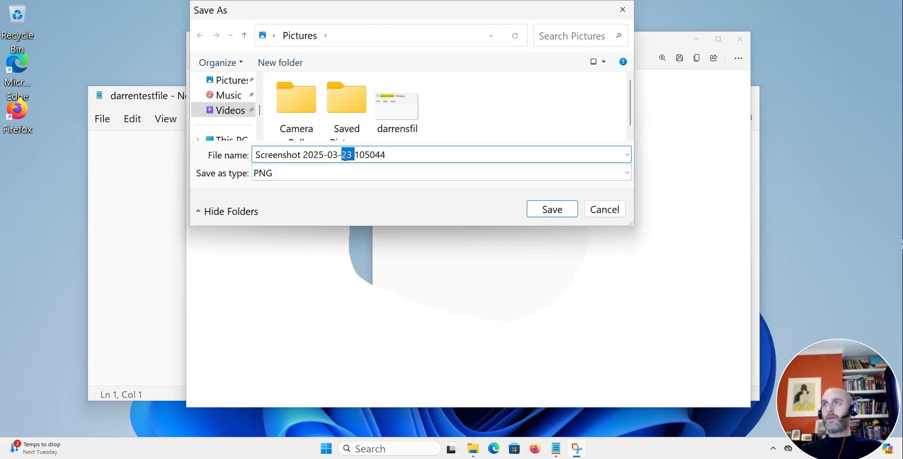
left_click_drag(403, 154, 252, 140)
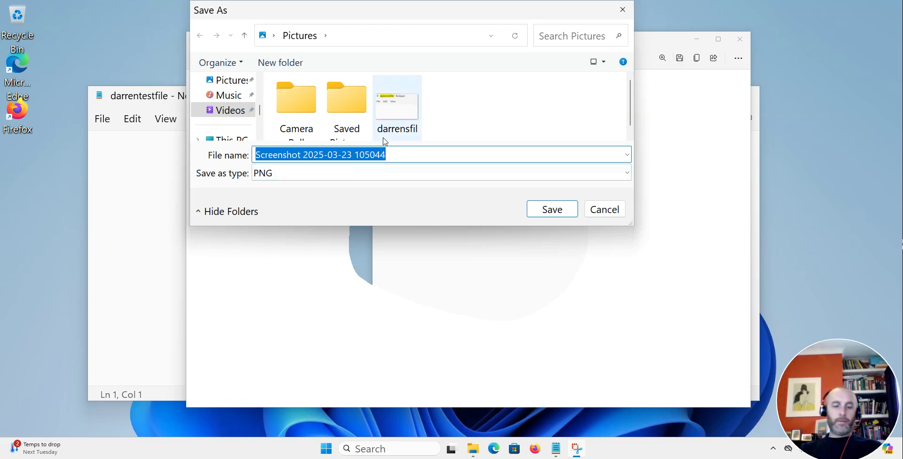
type("darren")
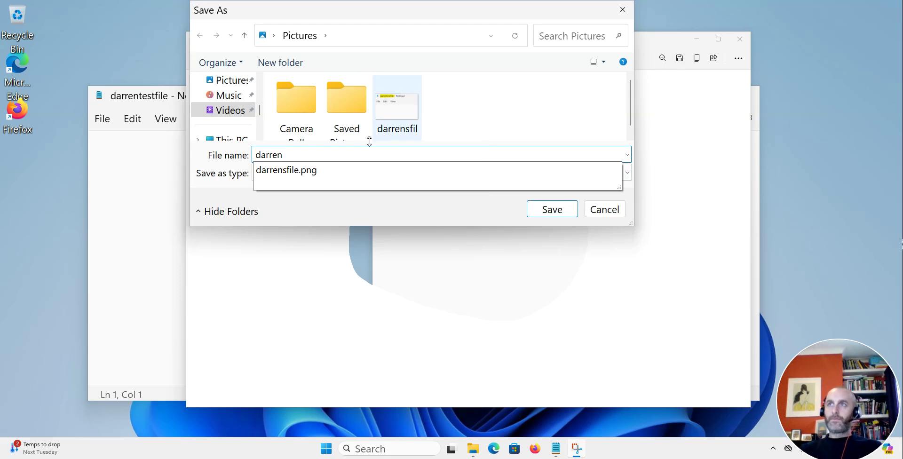
left_click(294, 172)
left_click(299, 154)
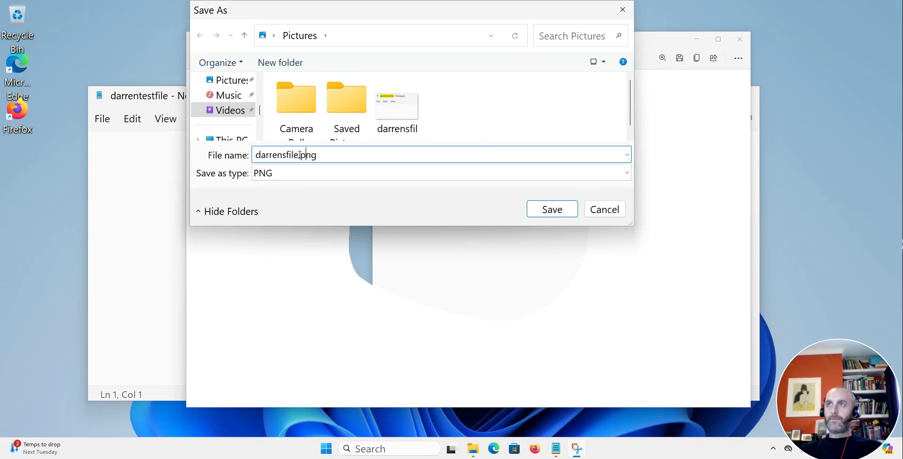
type("underline")
left_click(543, 210)
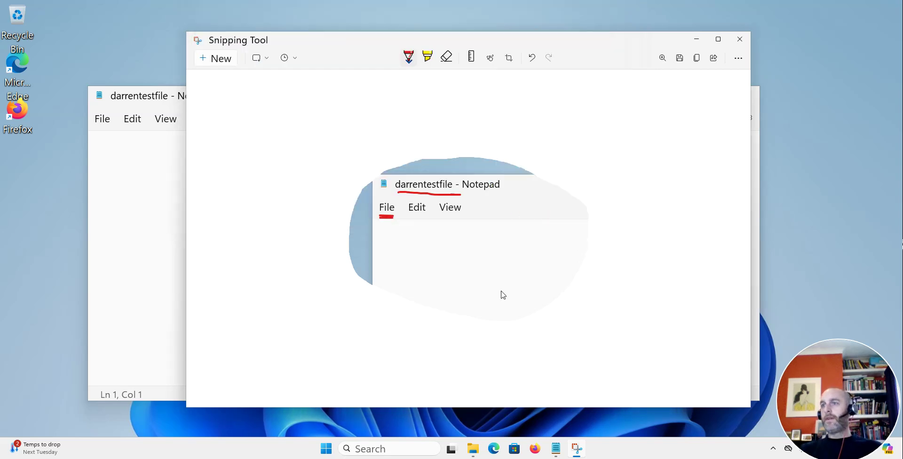
Check darrensfileunderline.png in Photos, then close Photos and minimize File Explorer and Snipping Tool.
left_click(473, 448)
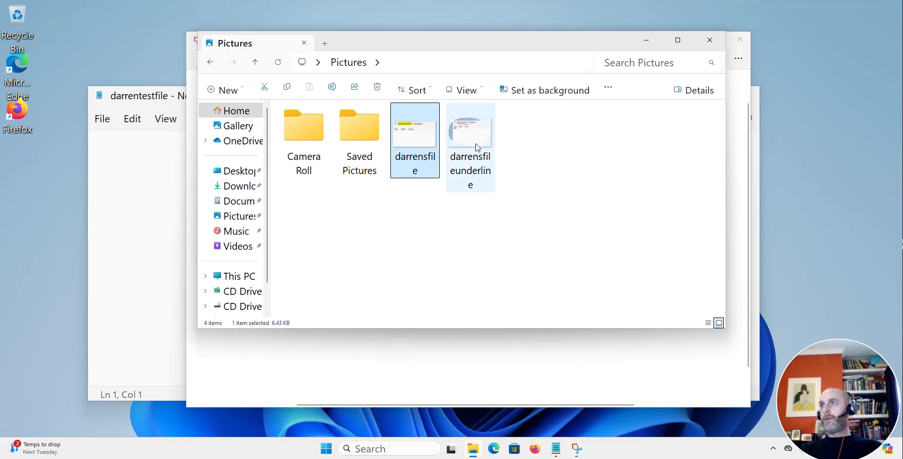
left_click(475, 137)
double_click(475, 136)
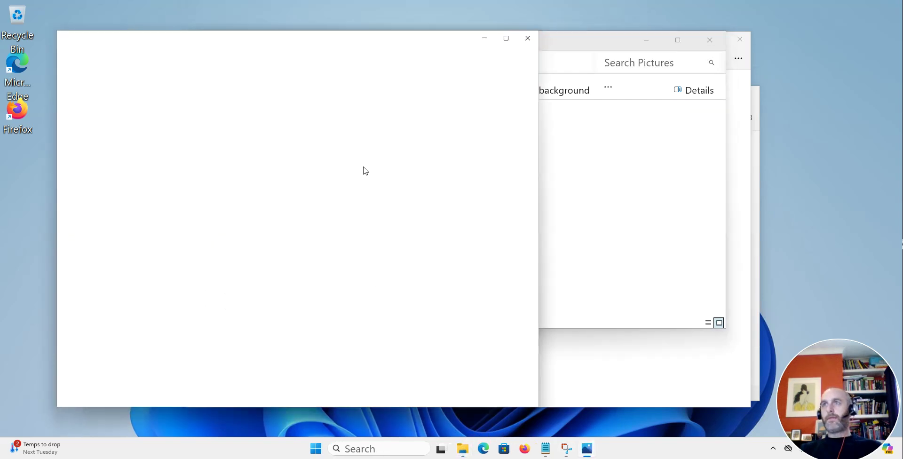
left_click(528, 38)
left_click(648, 41)
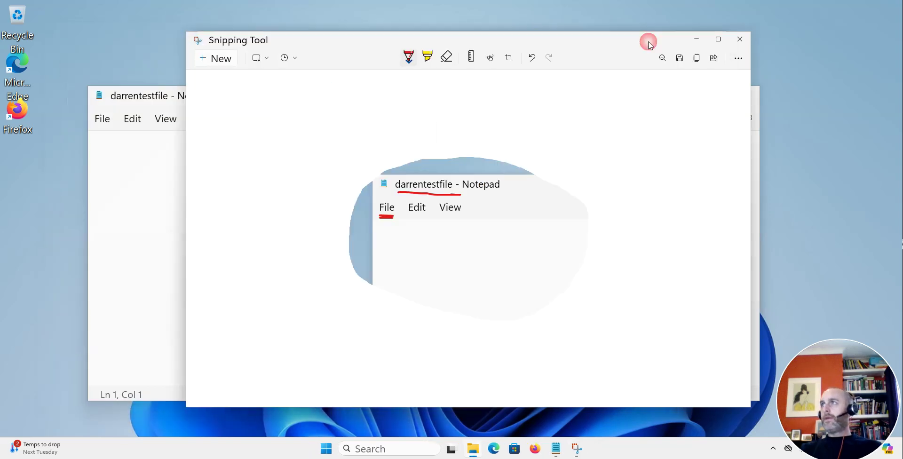
left_click(697, 39)
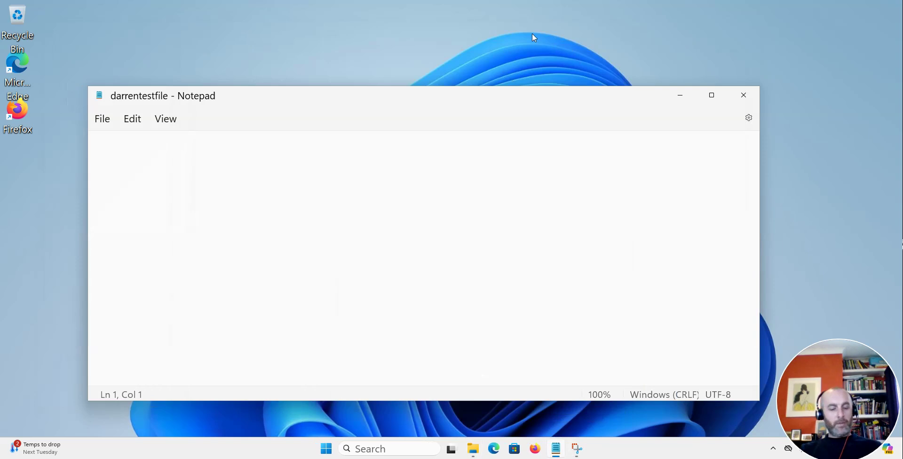
Open Snipping Tool from a 'snipp' search and take a Fullscreen snip of the desktop.
left_click(364, 453)
type("sni")
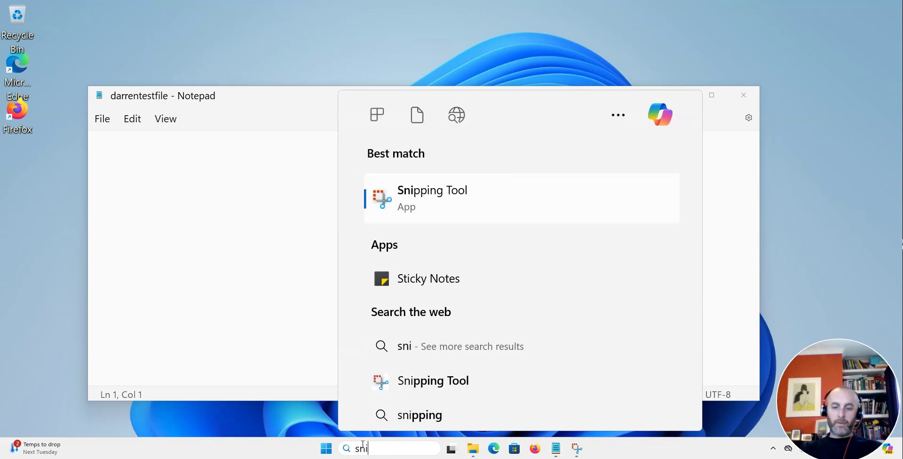
type("pp")
left_click(410, 195)
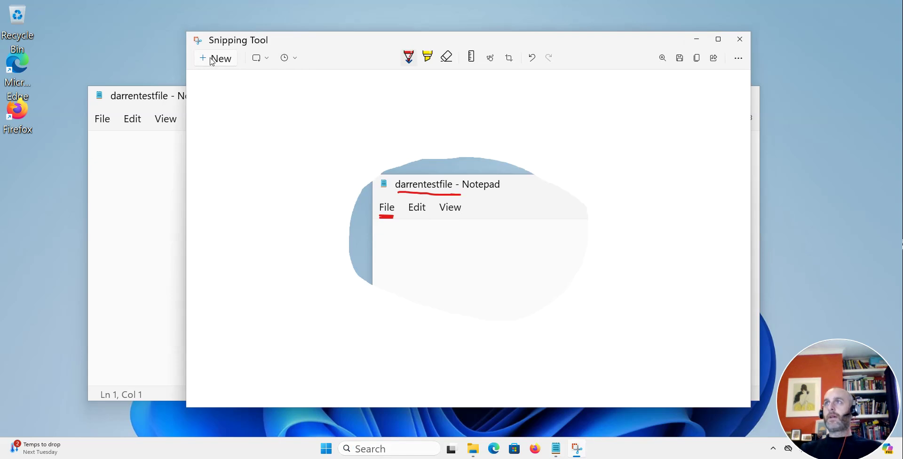
left_click(211, 61)
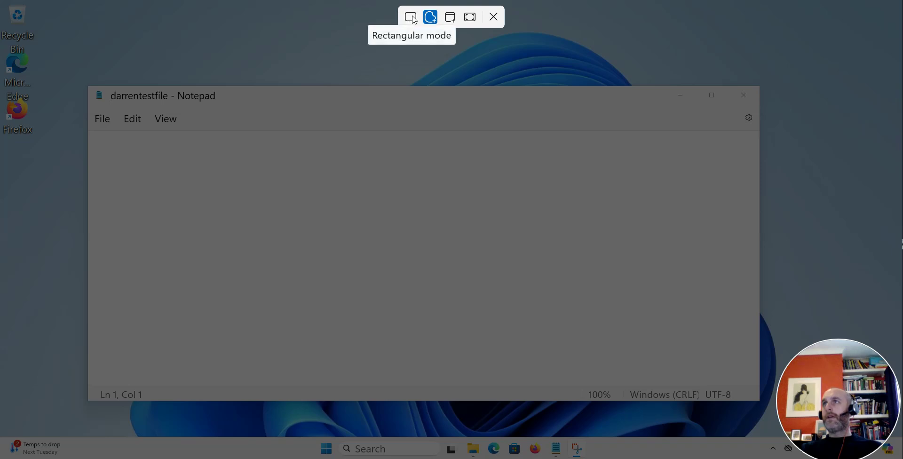
left_click(469, 18)
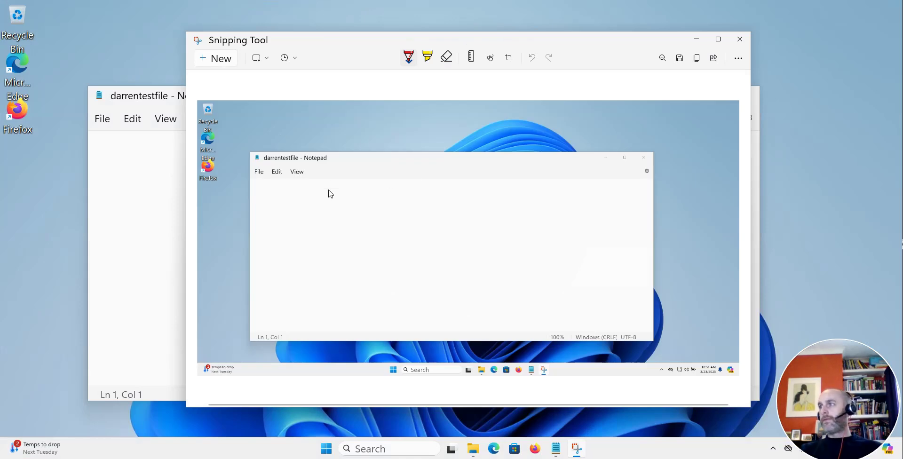
Keep the ballpoint pen red and draw an arrow toward the Firefox icon on the fullscreen snip.
left_click(408, 57)
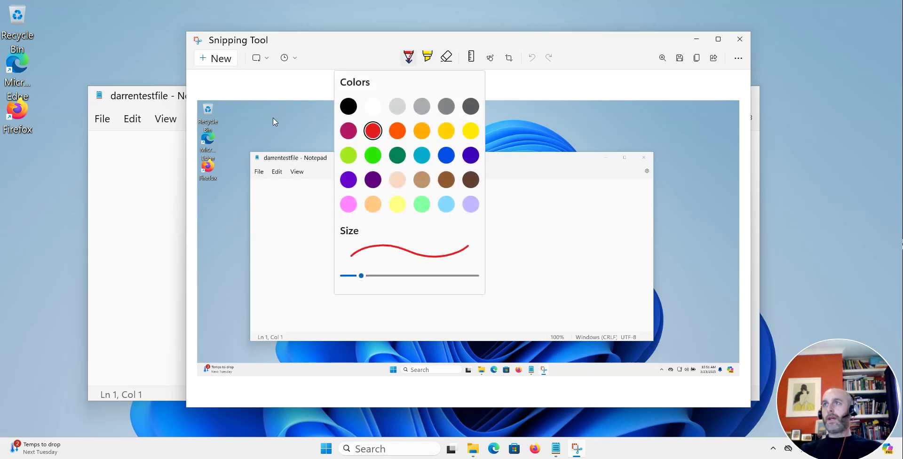
left_click(271, 117)
mouse_move(229, 162)
left_mouse_down()
mouse_move(223, 158)
mouse_move(233, 170)
mouse_move(300, 162)
left_mouse_up()
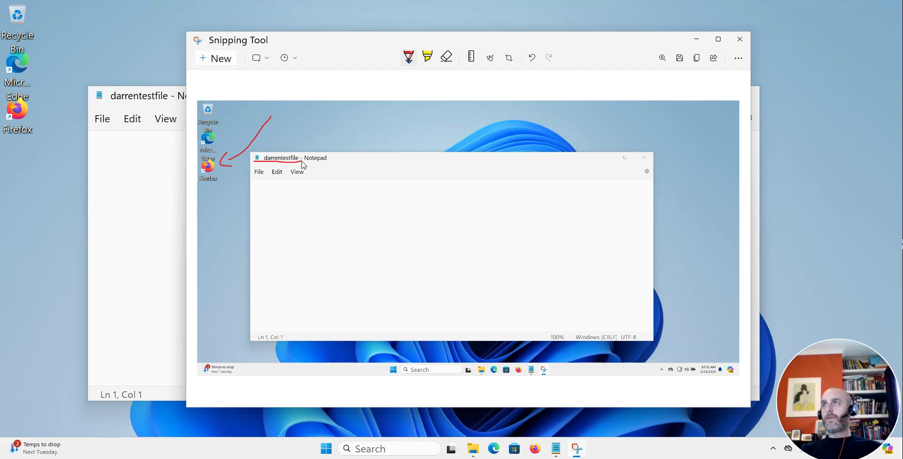